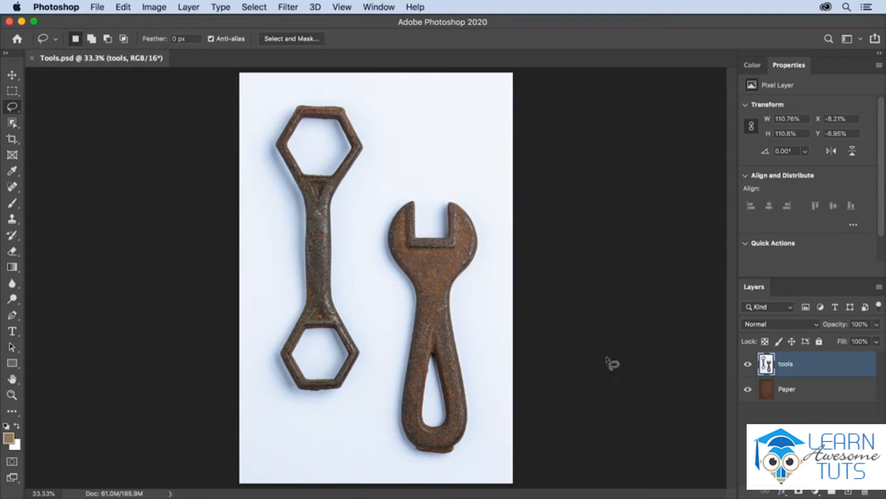
Check the Paper background beneath the tools layer and select both wrenches with Select Subject
left_click(747, 364)
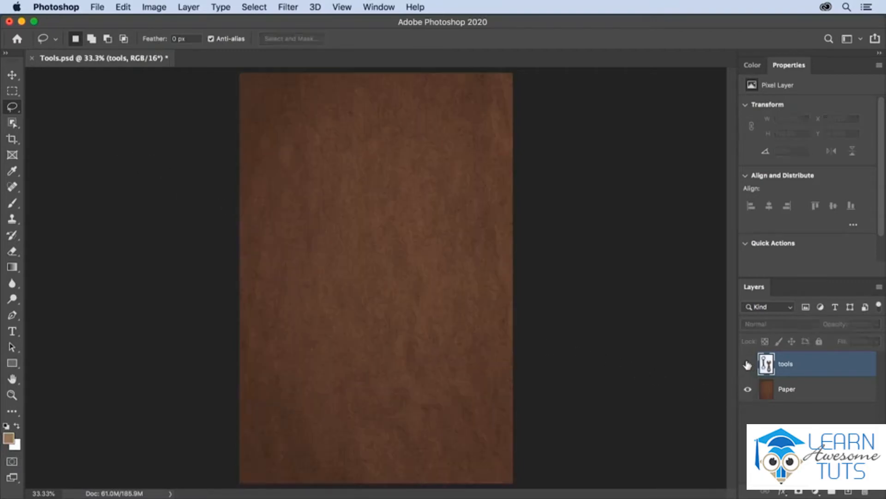
left_click(748, 364)
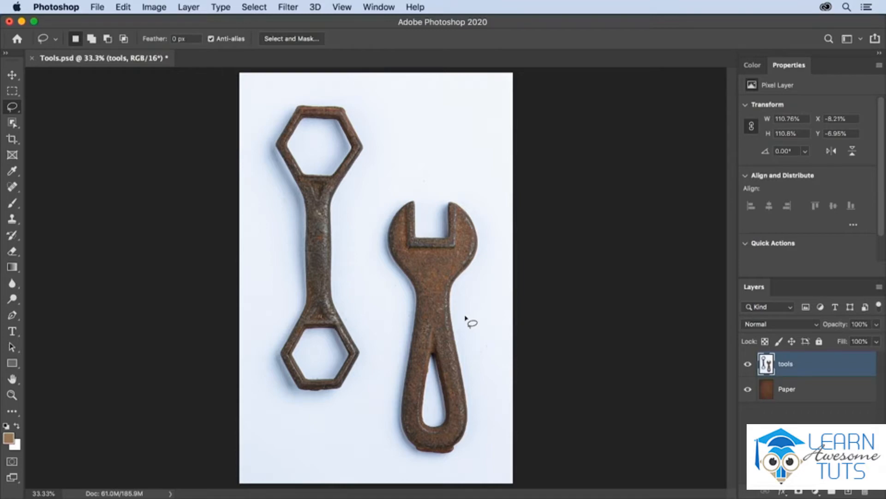
left_click(257, 8)
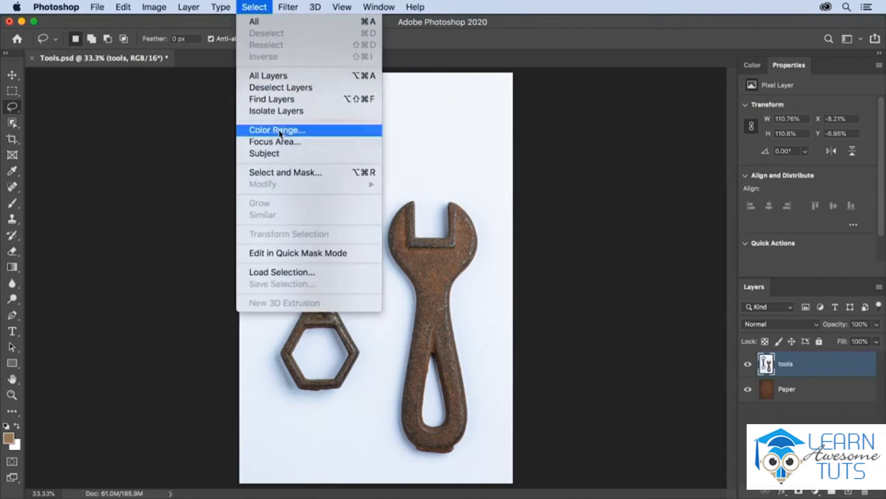
left_click(268, 154)
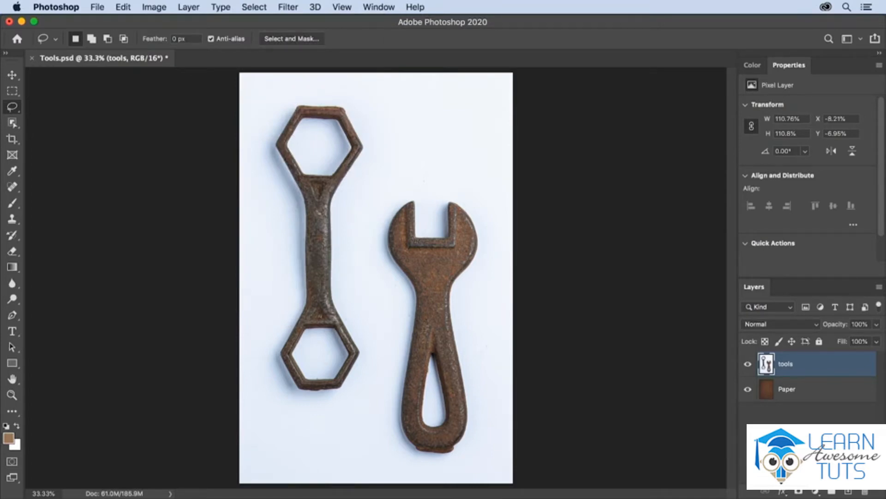
Subtract leftover background in the open-ended wrench's jaw and handle hole from the selection with the Lasso tool
key("alt")
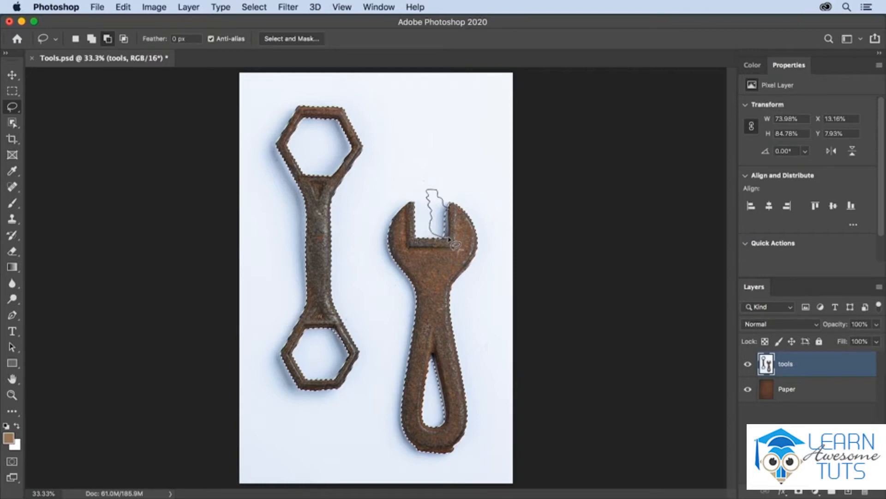
left_click_drag(449, 237, 449, 238)
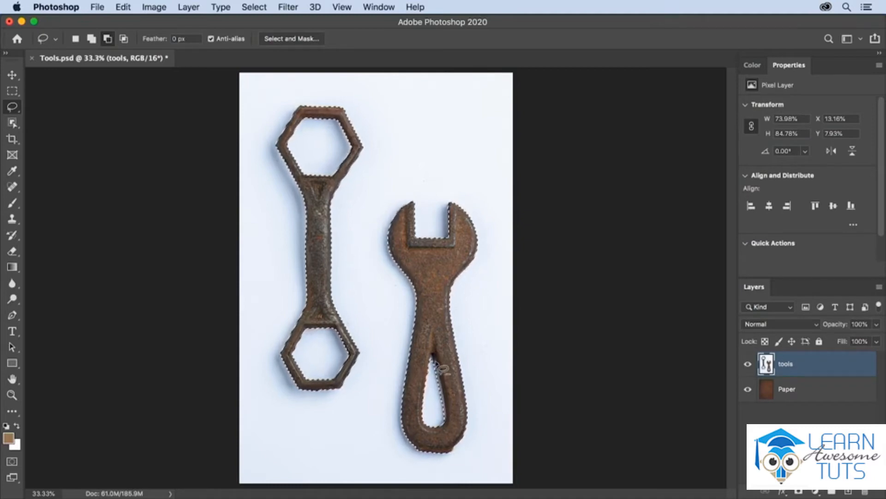
left_click_drag(432, 356, 436, 415)
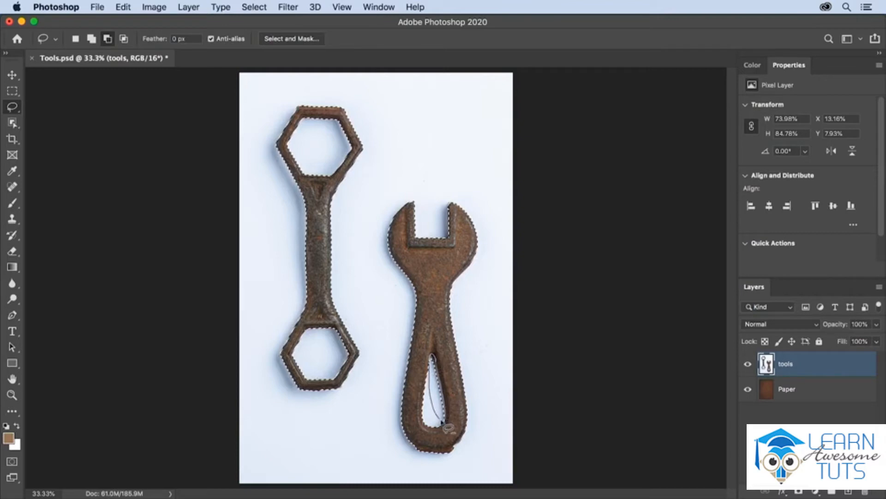
left_click_drag(446, 419, 447, 382)
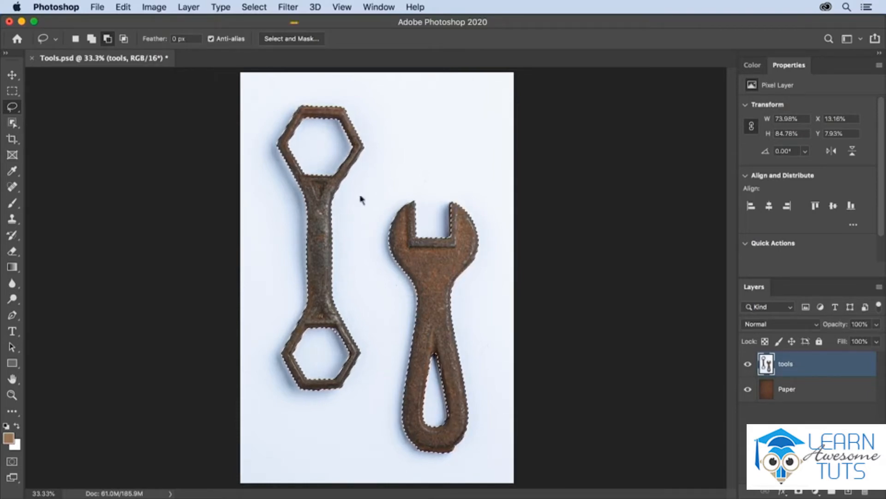
Open the wrench selection in Select and Mask and compare the On Layers and Black & White views, ending on Black & White
left_click(288, 41)
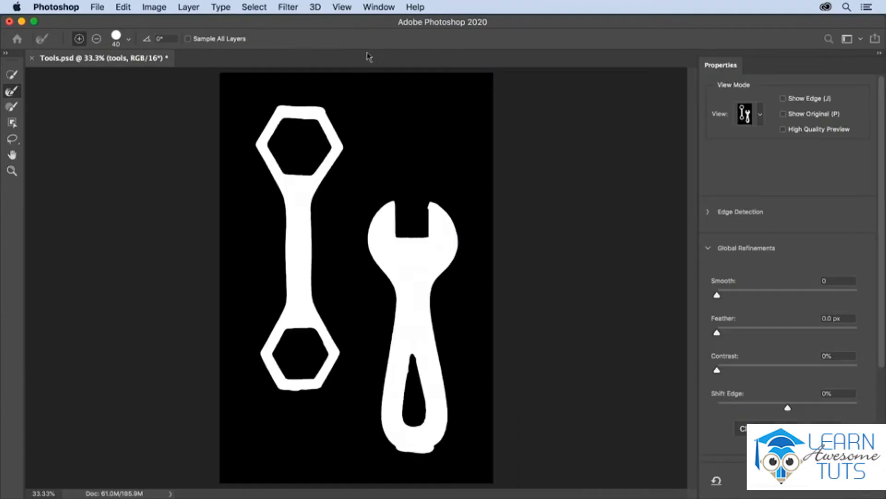
left_click(760, 115)
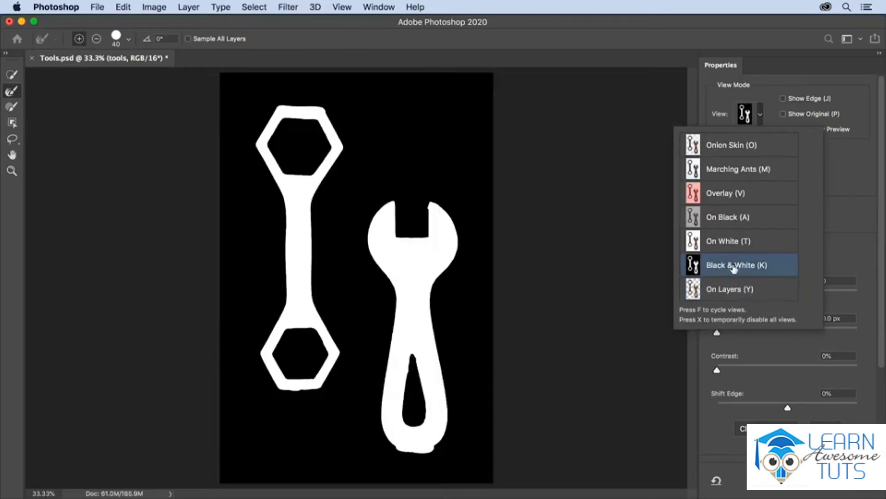
left_click(840, 253)
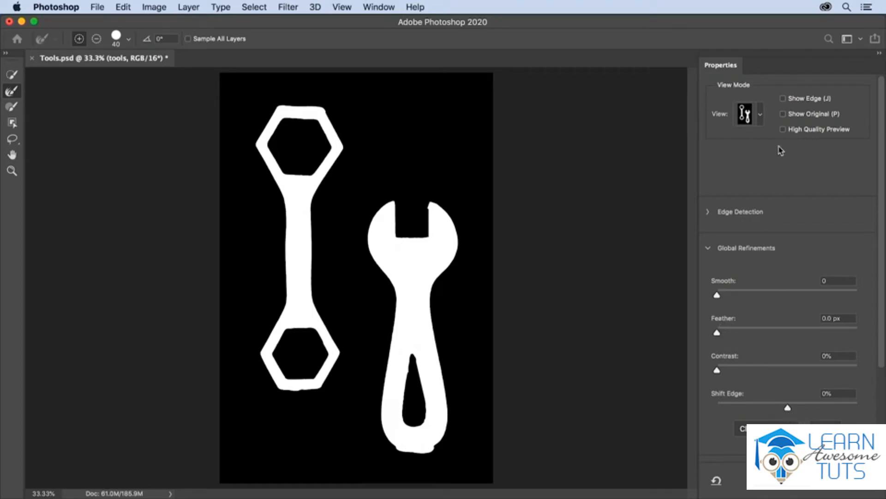
left_click(763, 118)
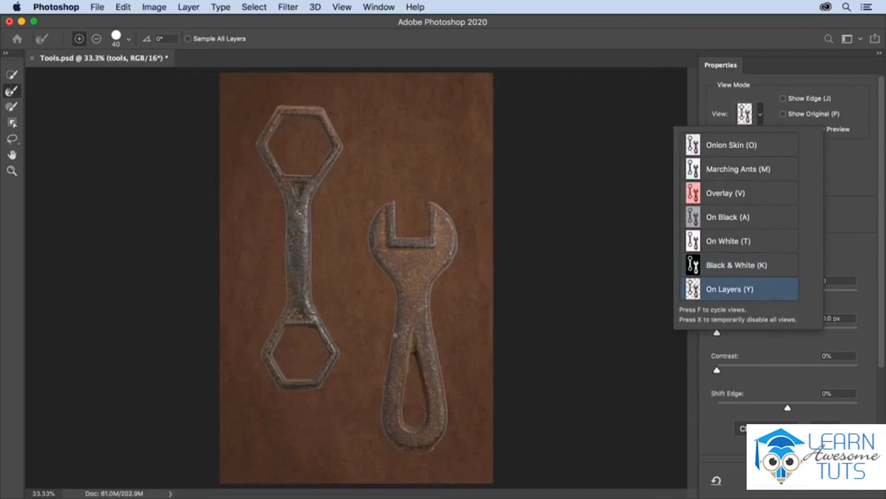
left_click(739, 267)
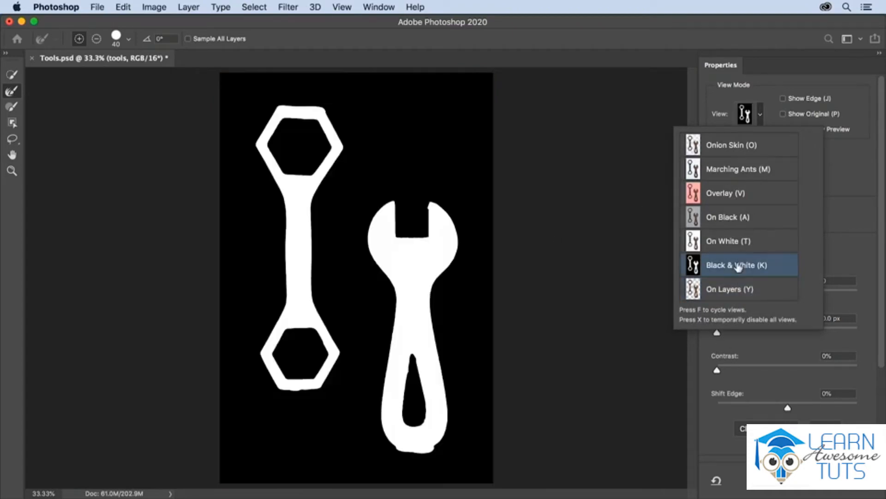
left_click(841, 260)
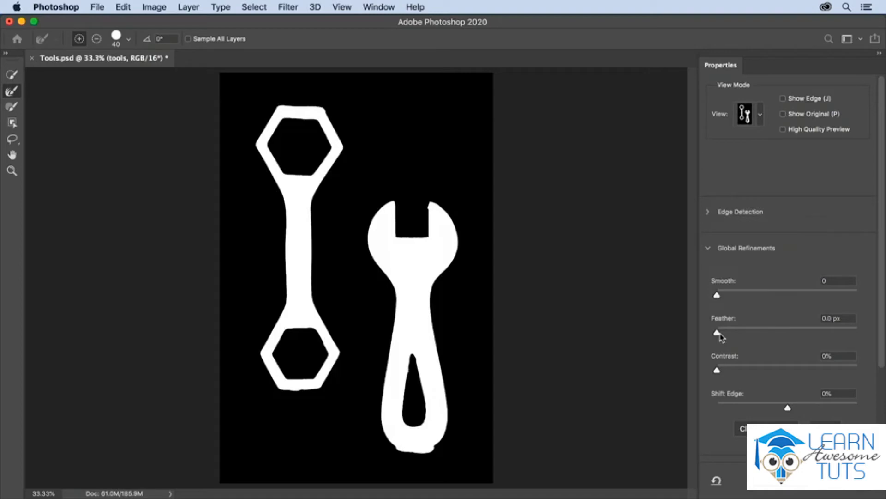
Try a 69.5 px feather with a -5% edge shift on the mask, and reduce the feather to 3.3 px
left_click_drag(720, 334, 800, 333)
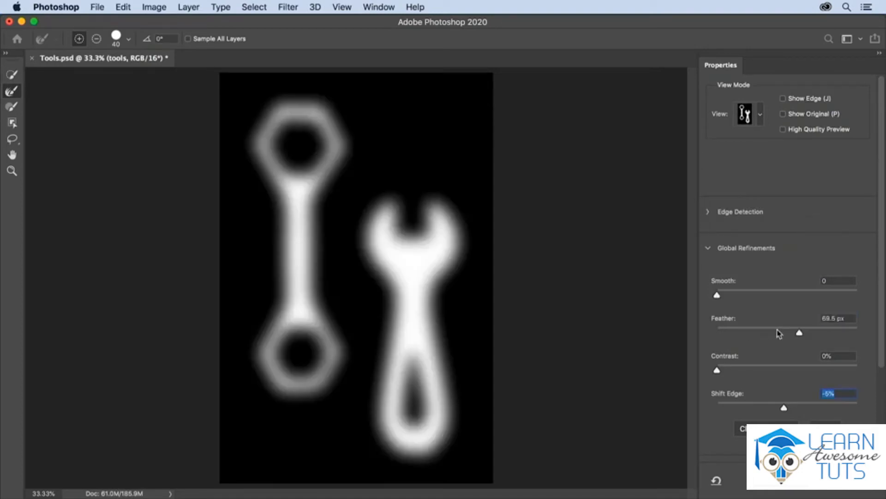
left_click_drag(784, 408, 788, 412)
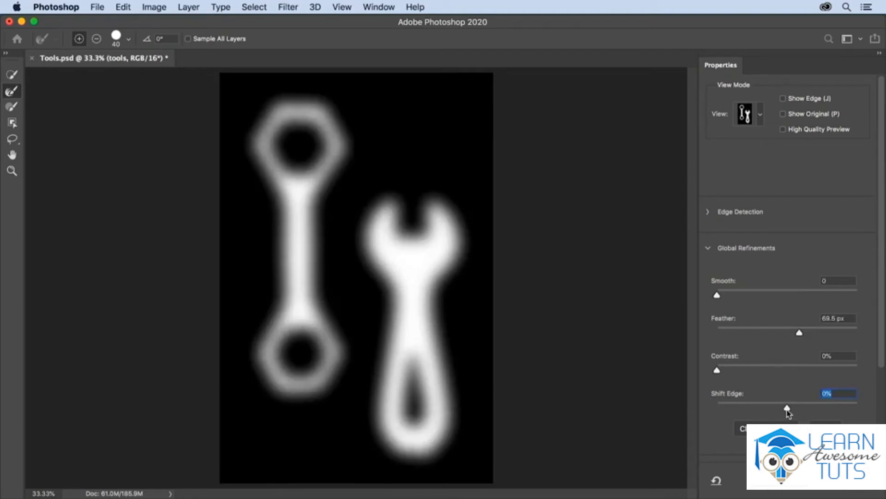
mouse_move(788, 412)
left_mouse_down()
mouse_move(733, 410)
mouse_move(853, 407)
mouse_move(784, 410)
left_mouse_up()
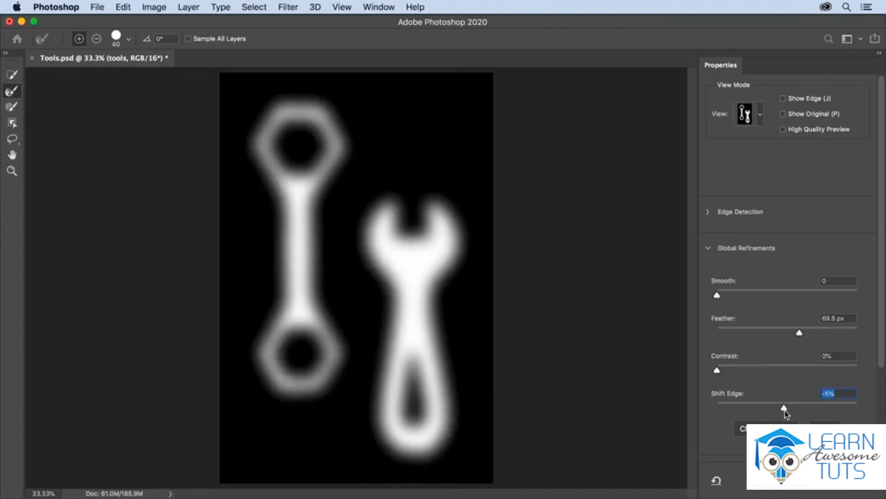
left_click_drag(780, 330, 743, 332)
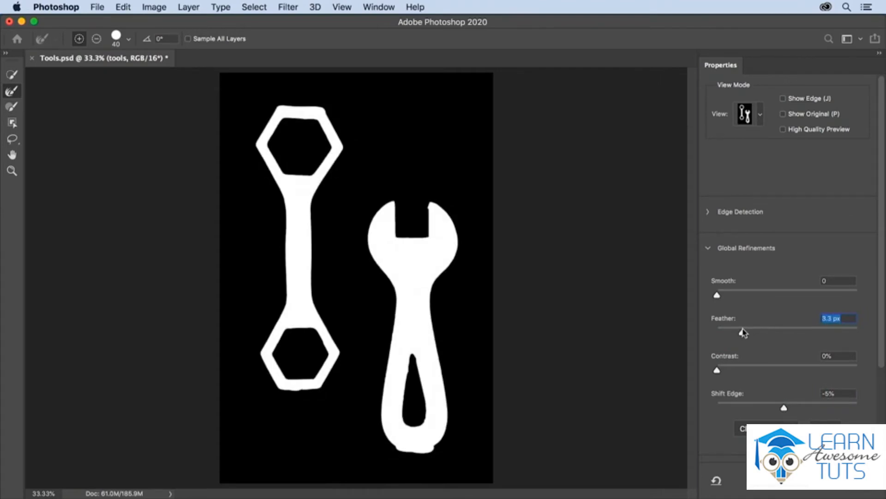
Preview the wrenches in On Layers view and set the feather to 5.7 px
left_click(760, 113)
left_click(748, 290)
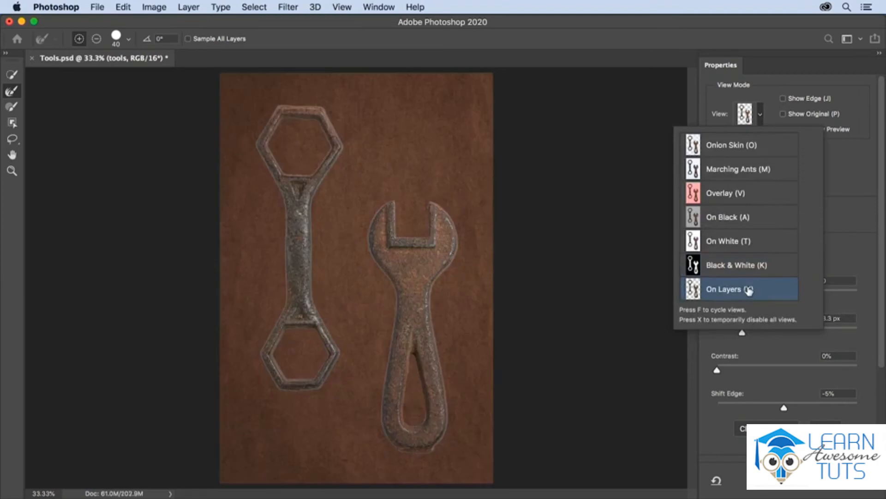
left_click(779, 352)
left_click_drag(743, 333, 761, 337)
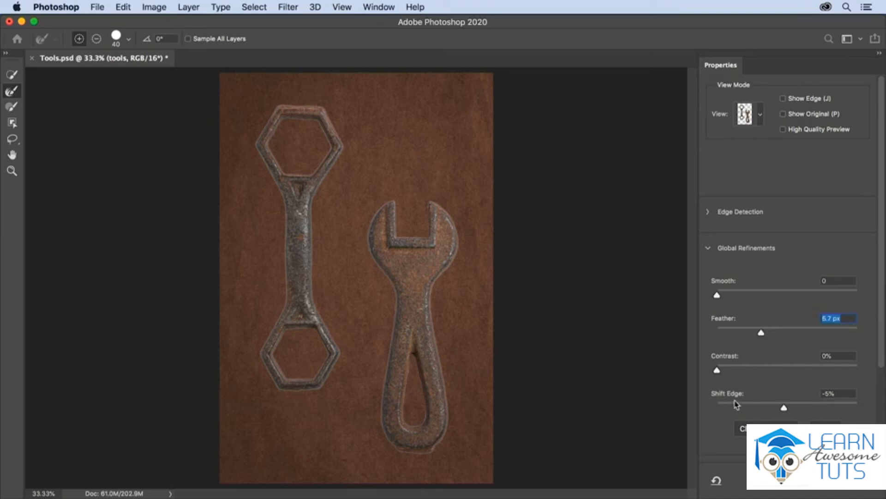
Contract the wrench mask with Shift Edge at -78% and set the feather to 2.5 px
left_click_drag(783, 408, 755, 410)
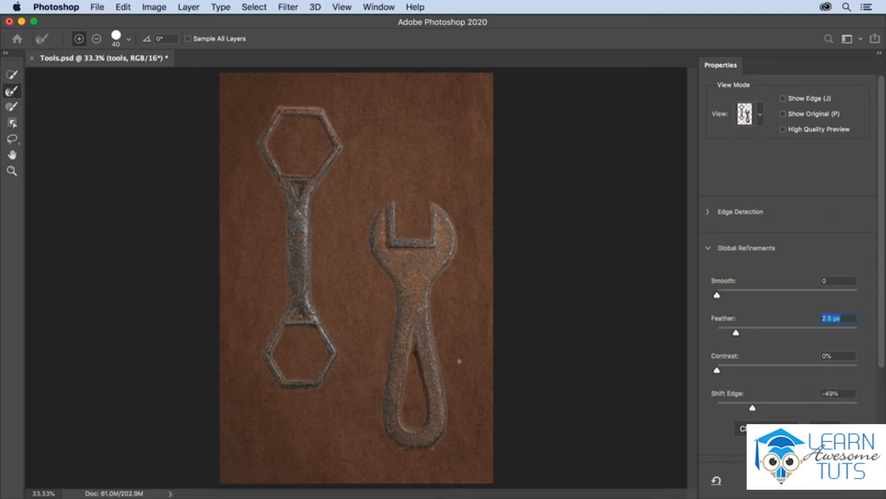
left_click_drag(752, 409, 734, 409)
mouse_move(735, 409)
left_mouse_down()
mouse_move(770, 409)
mouse_move(733, 410)
left_mouse_up()
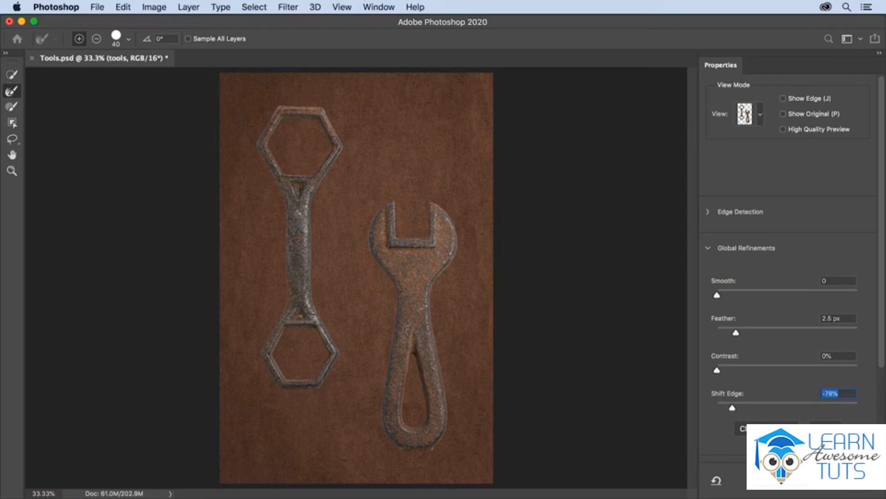
Output the refined edges as a selection and add it to the tools layer as a layer mask
scroll(858, 422, "down", 5)
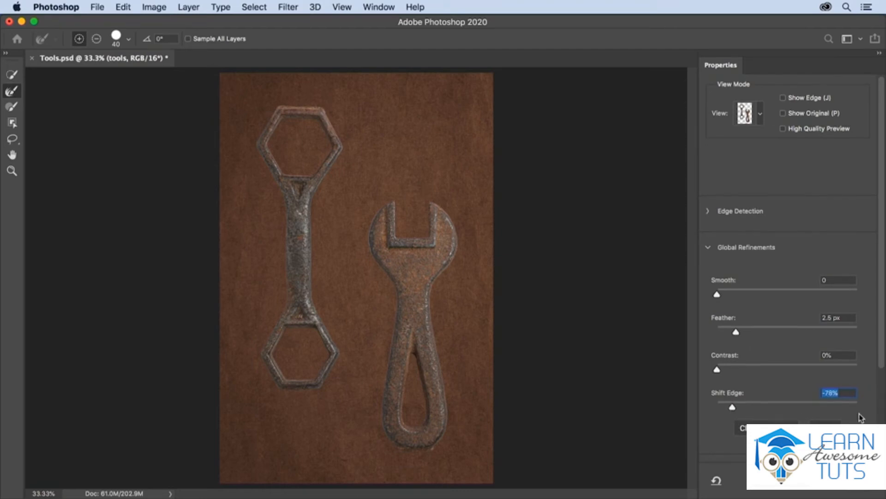
scroll(858, 422, "down", 1)
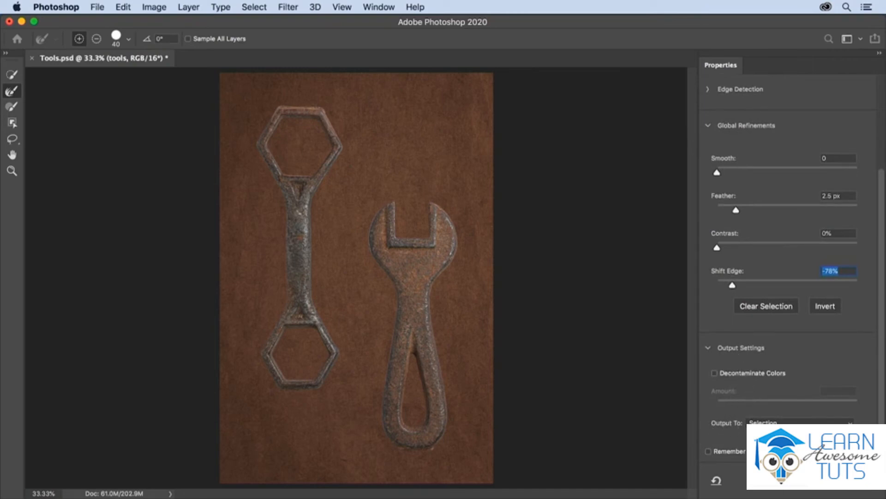
left_click(865, 481)
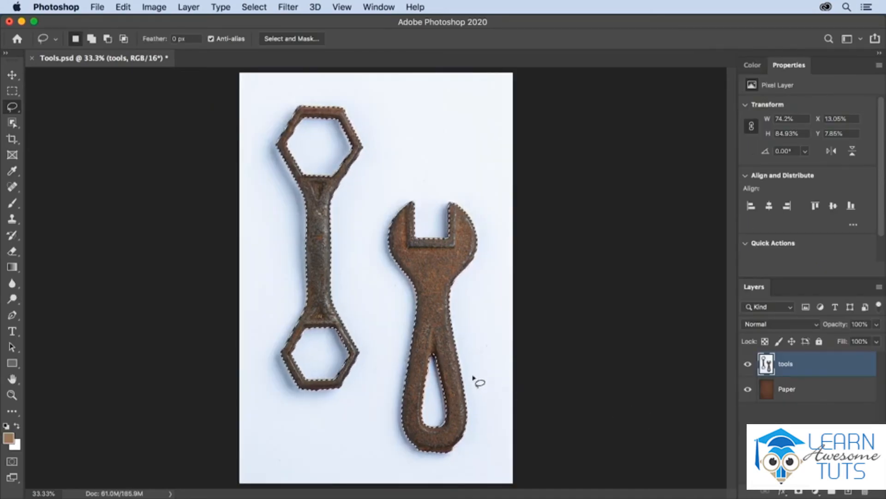
left_click(799, 493)
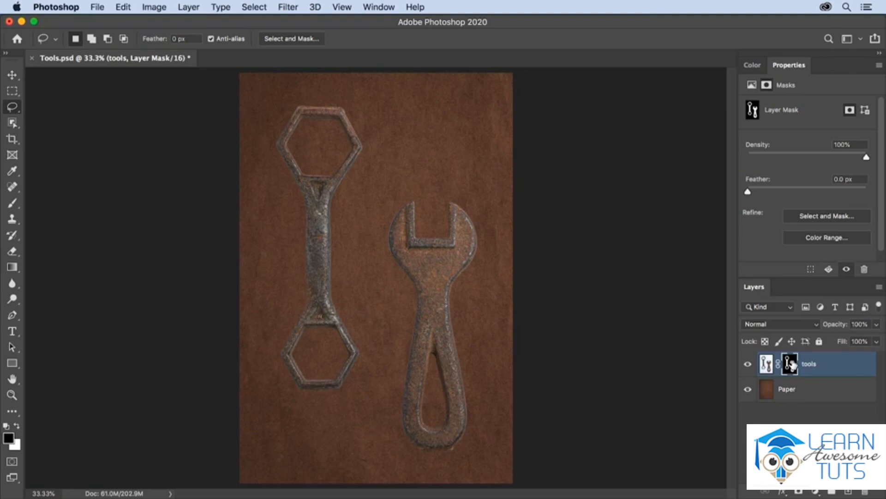
Add a Multiply drop shadow to the tools layer, slightly adjusting its offset and reducing its size and opacity
left_click(783, 491)
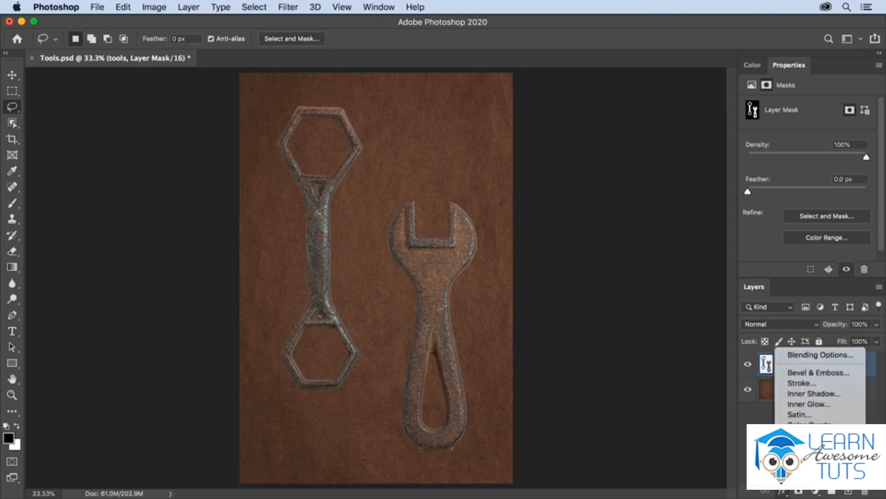
left_click(805, 467)
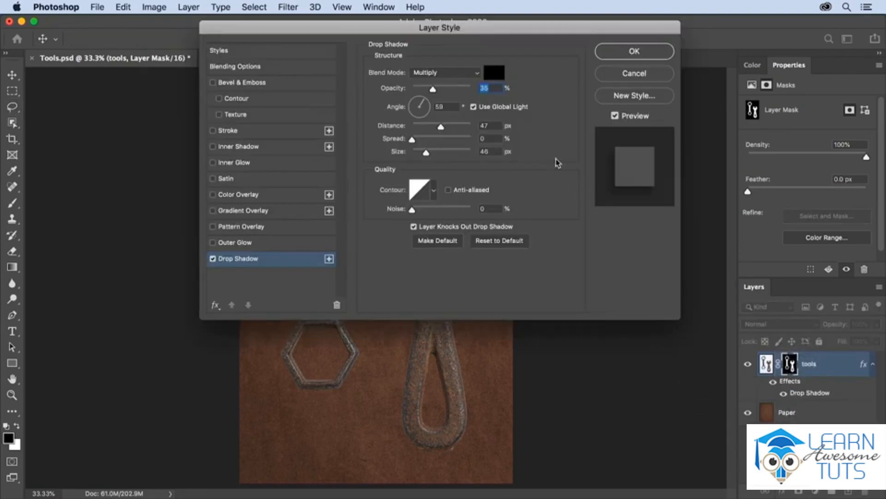
left_click_drag(504, 30, 709, 23)
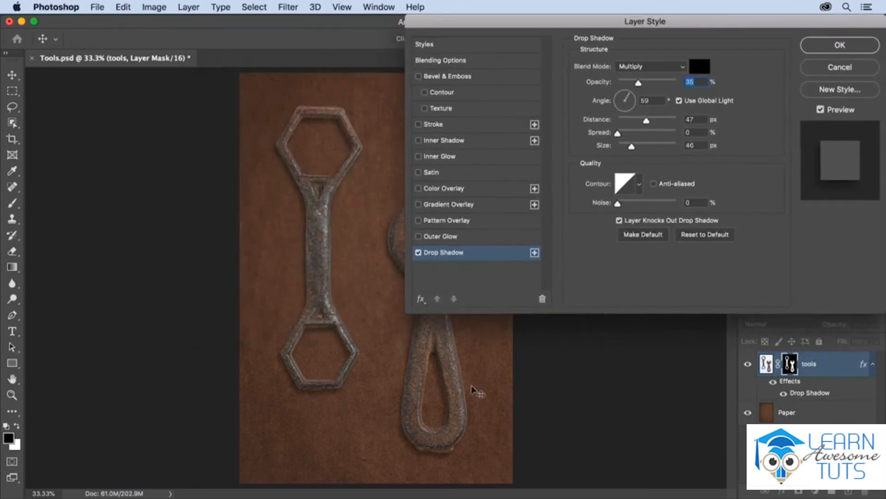
mouse_move(450, 395)
left_mouse_down()
mouse_move(457, 411)
mouse_move(422, 408)
mouse_move(439, 381)
mouse_move(451, 395)
left_mouse_up()
mouse_move(632, 147)
left_mouse_down()
mouse_move(649, 148)
mouse_move(629, 151)
left_mouse_up()
mouse_move(638, 84)
left_mouse_down()
mouse_move(663, 88)
mouse_move(633, 88)
left_mouse_up()
left_click_drag(625, 150, 626, 151)
left_click(831, 49)
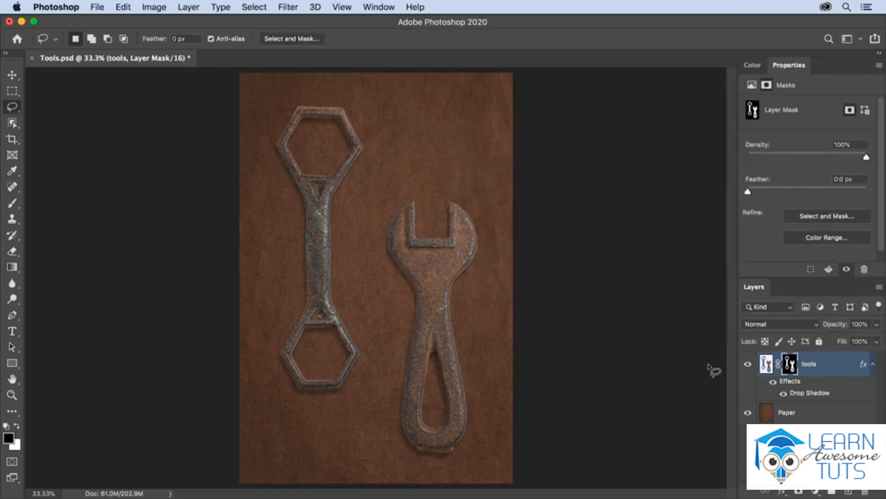